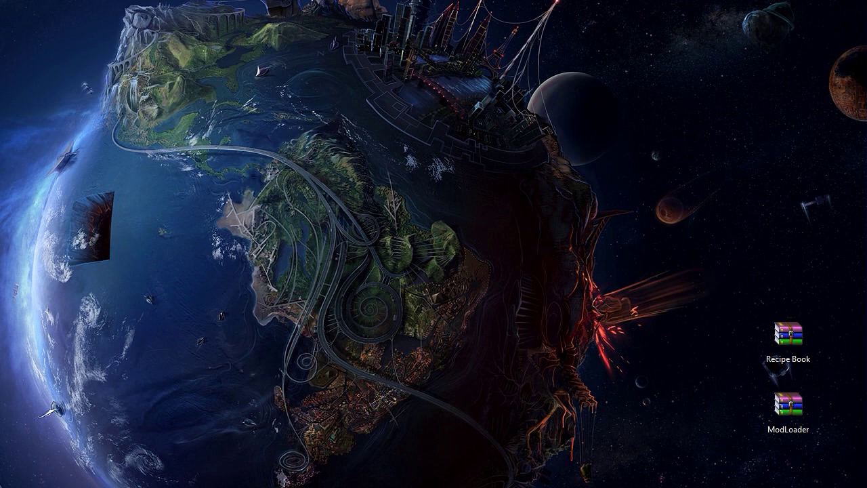
Step: Open a file manager window, go to %appdata%, and open the versions folder inside .minecraft
key(super+e)
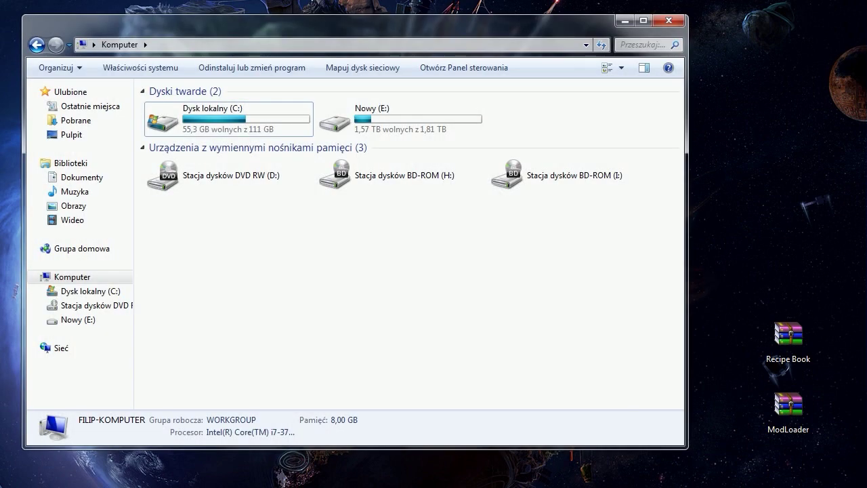
click(171, 46)
text(%)
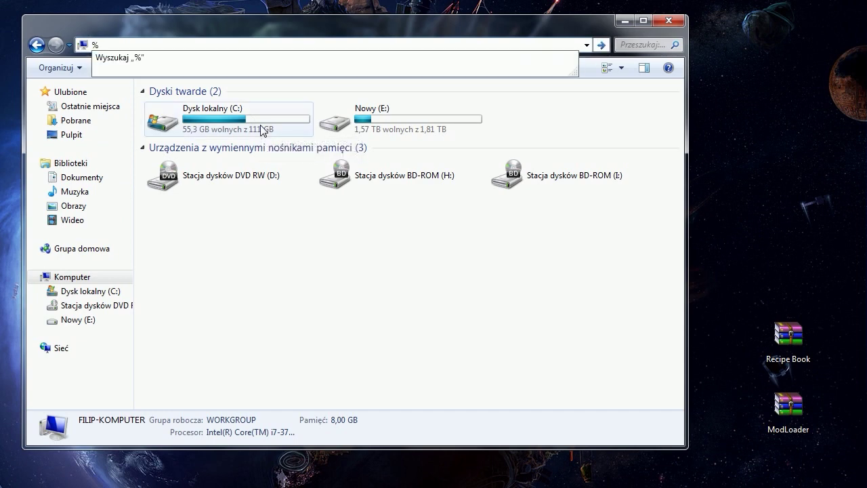
text(appdata%)
key(Return)
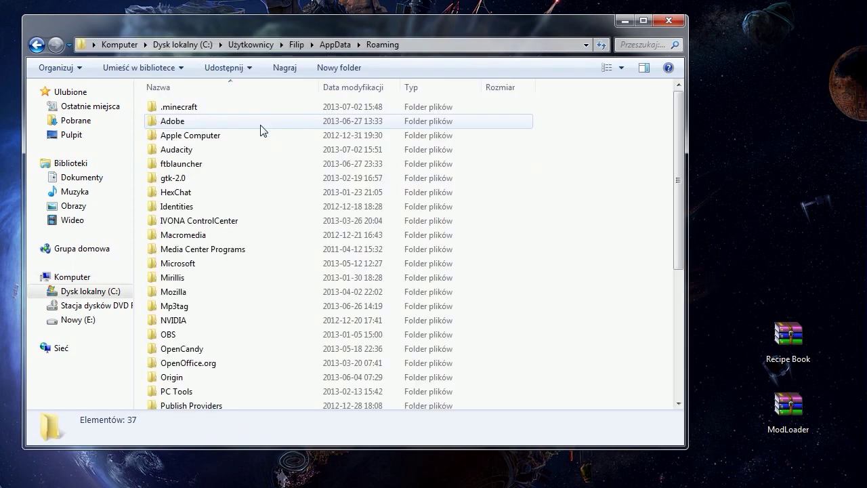
double_click(227, 110)
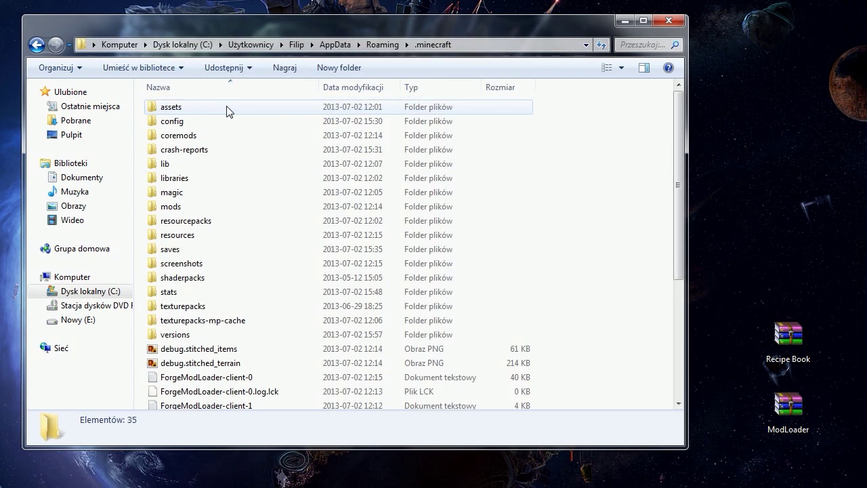
double_click(185, 340)
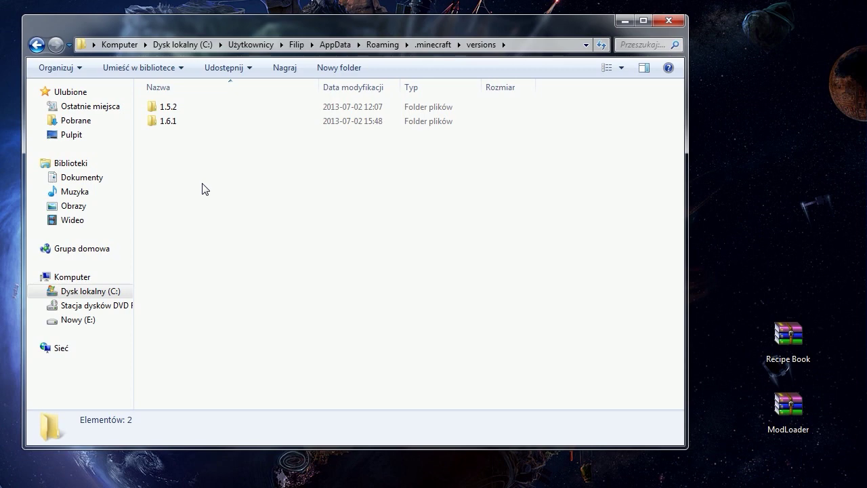
Step: Copy both the archive and the JSON file from the 1.6.1 version folder, and return to the versions folder
double_click(163, 124)
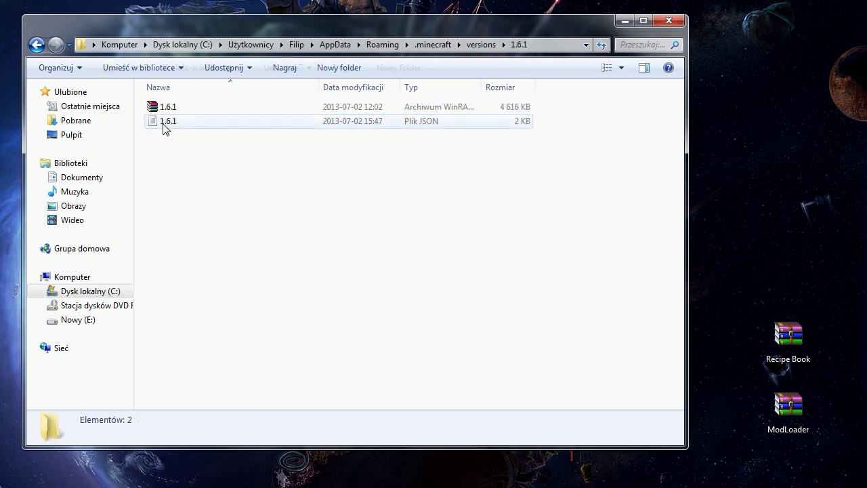
drag(173, 155, 171, 104)
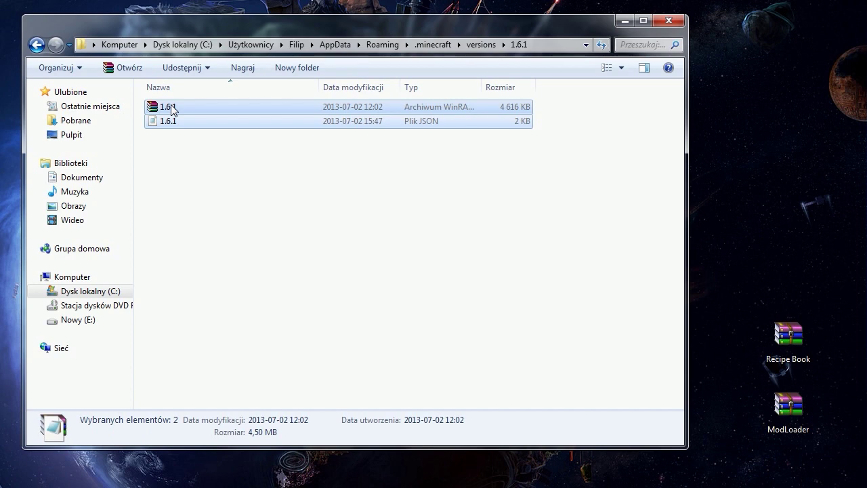
click(37, 45)
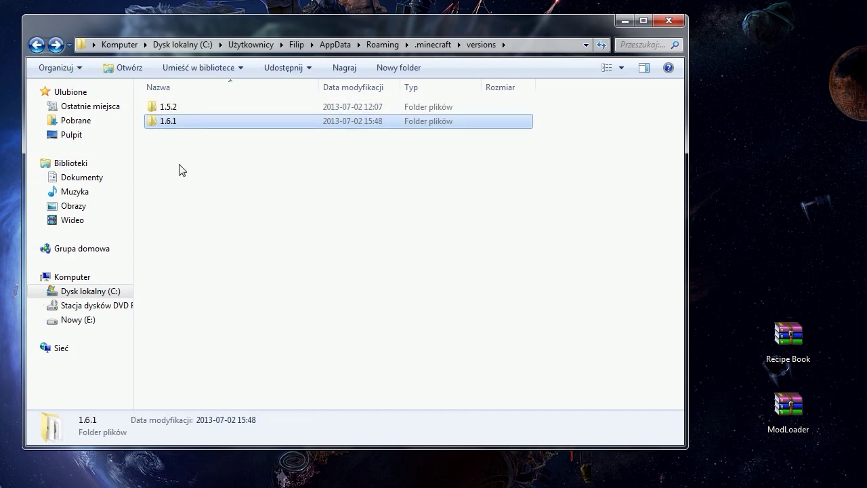
Step: Create a folder named 1.6.1ML in the versions folder and paste the two copied 1.6.1 files into it
right_click(171, 160)
mouse_move(226, 323)
click(358, 324)
key(BackSpace)
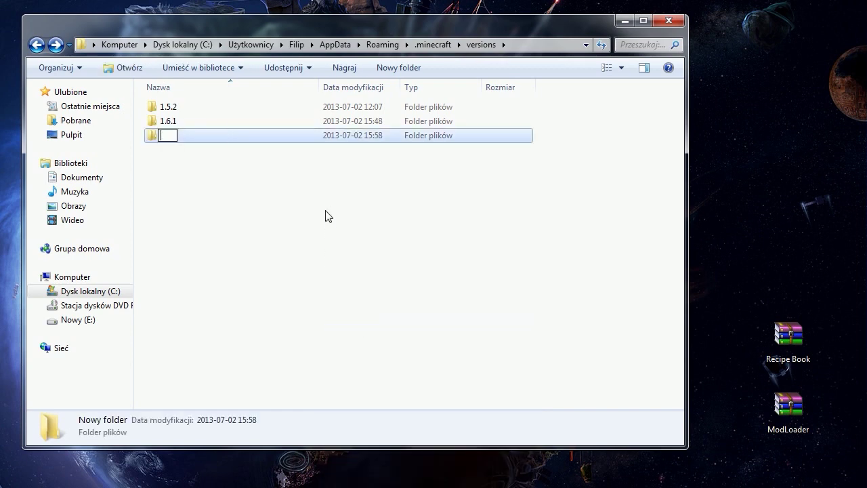
text(1.6.1ML)
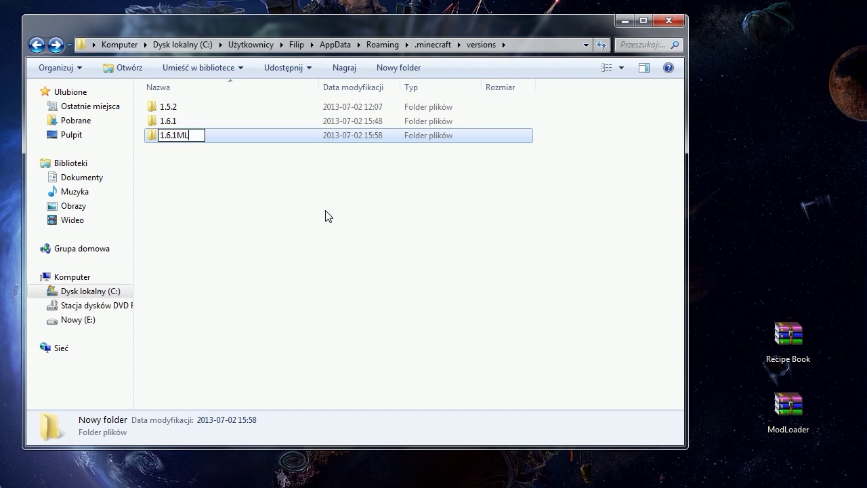
key(Return)
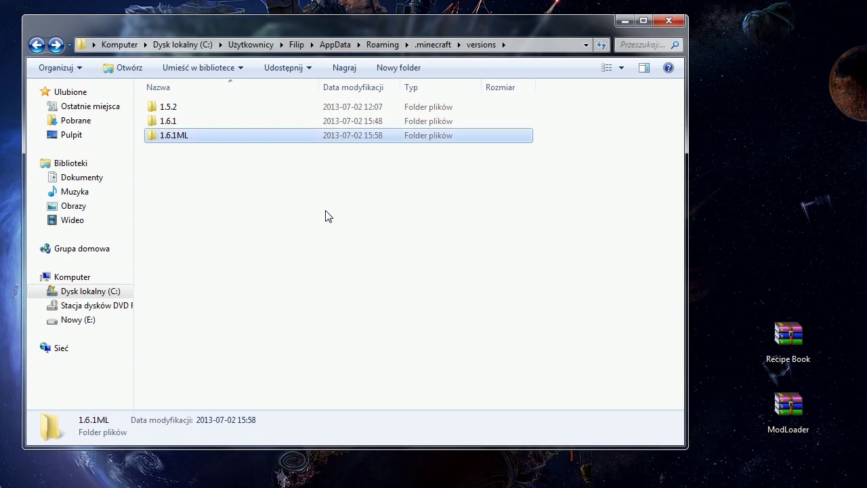
double_click(190, 137)
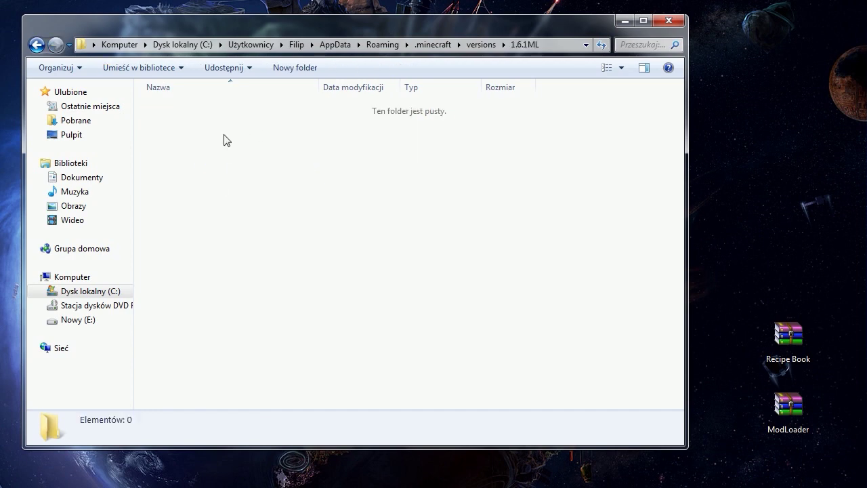
key(ctrl+v)
Step: Rename both the archive and the JSON file in the 1.6.1ML folder as 1.6.1ML
click(184, 107)
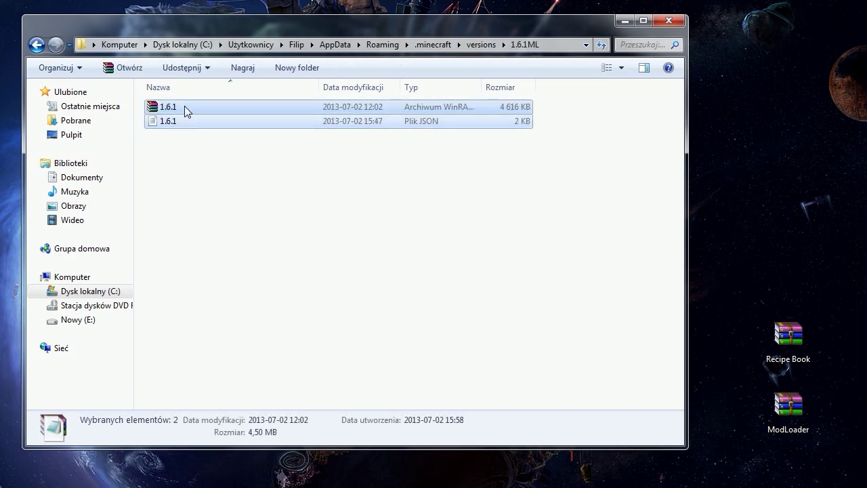
click(181, 105)
click(182, 107)
text(ML)
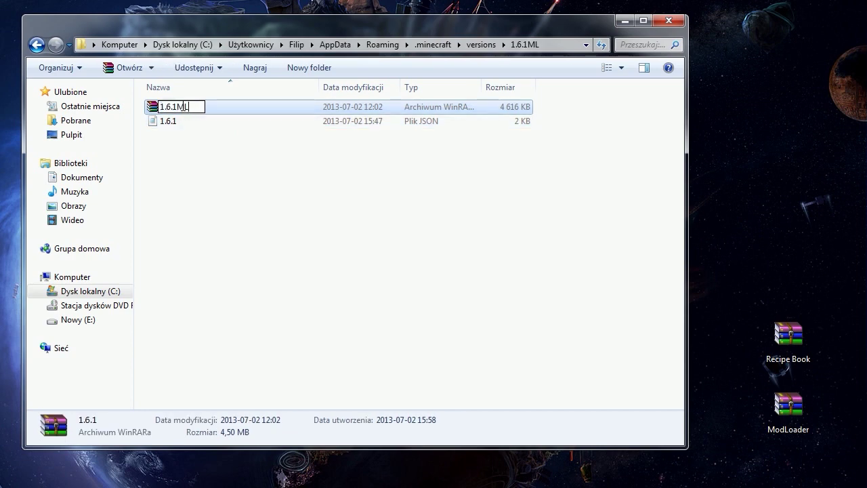
key(Return)
click(182, 106)
click(181, 106)
click(181, 106)
text(ML)
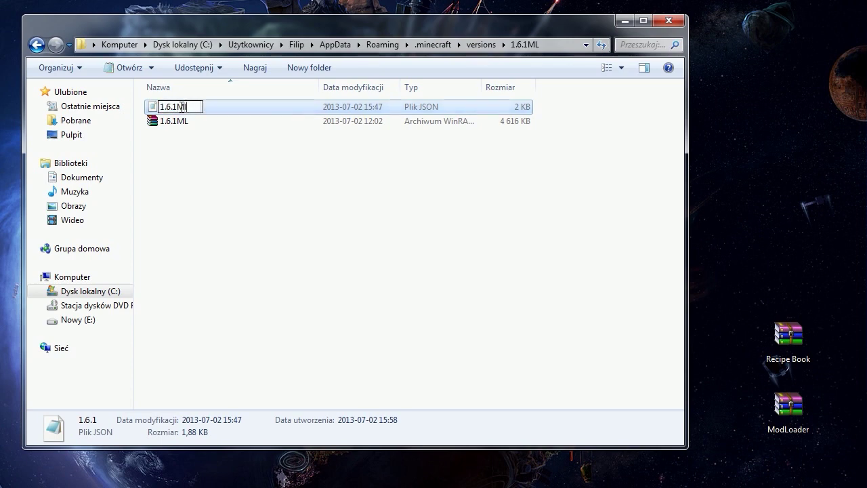
key(Return)
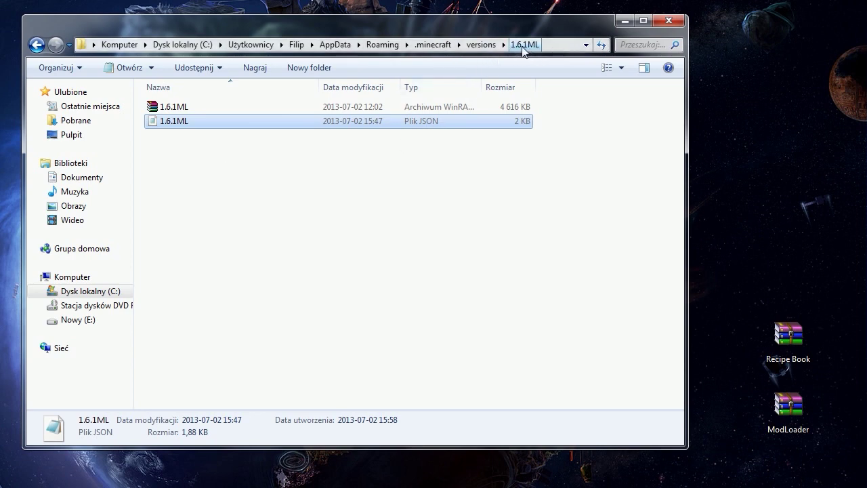
Step: Change the "id" value in the 1.6.1ML JSON file to "1.6.1ML", save the file and close it
double_click(167, 127)
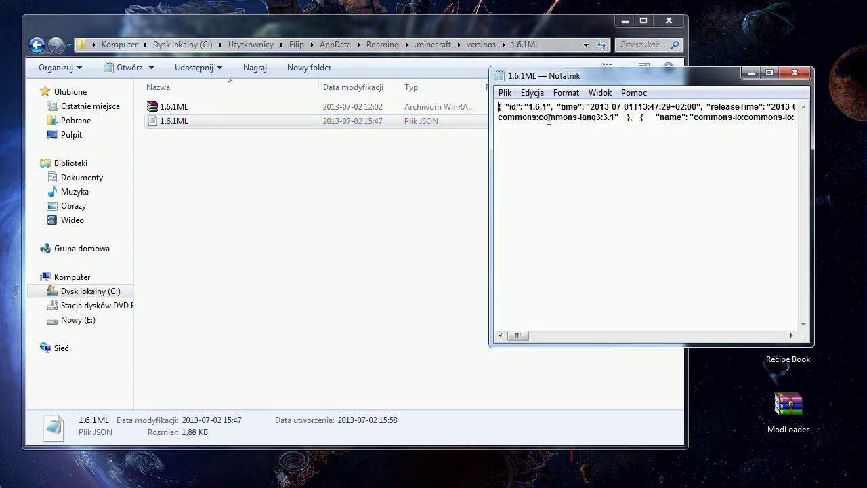
text(ML)
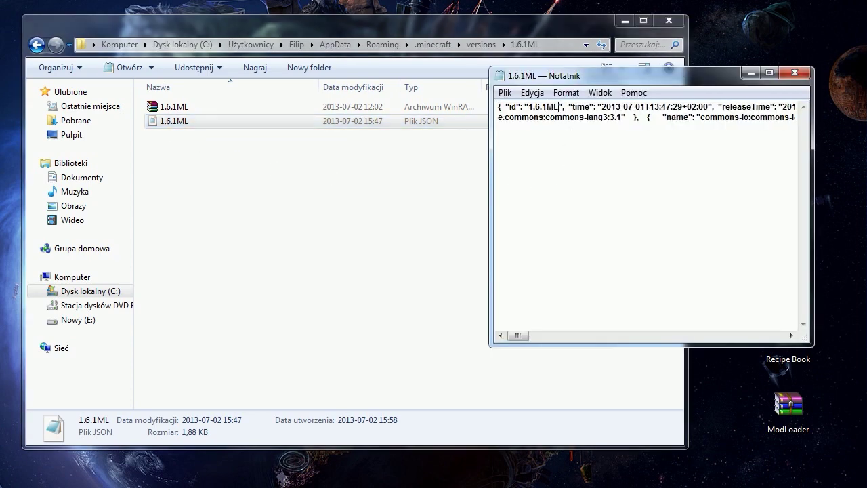
click(504, 92)
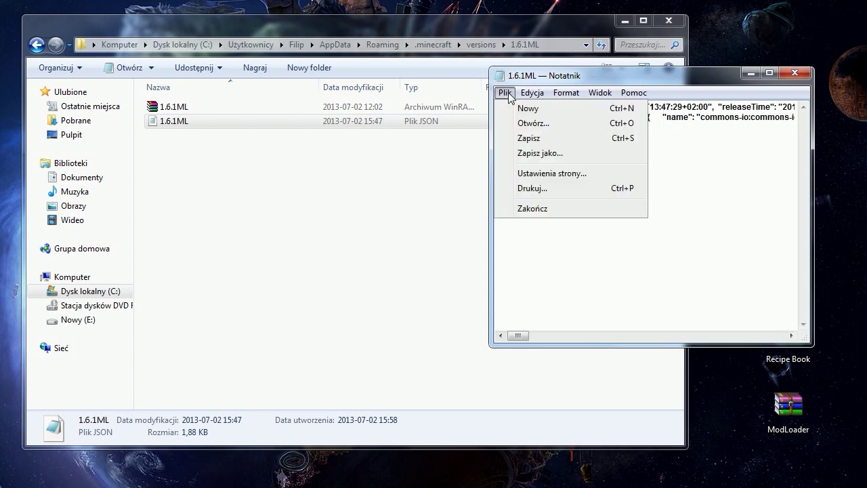
click(517, 138)
click(794, 72)
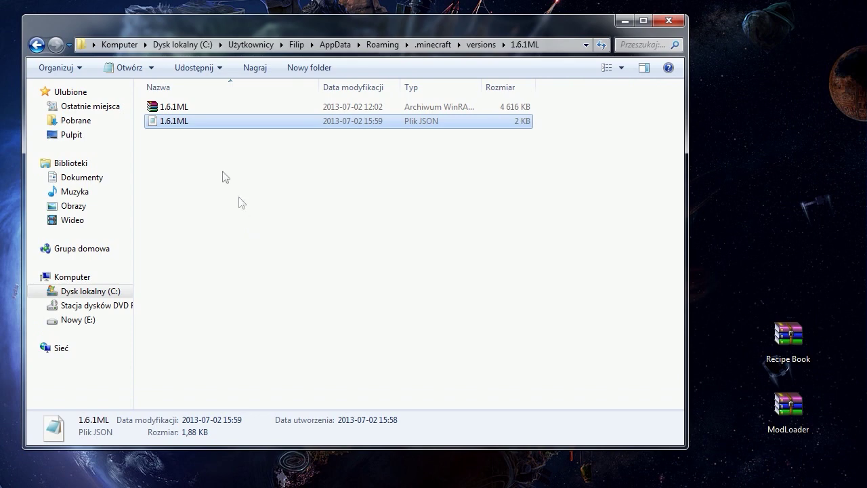
Step: Open the 1.6.1ML.jar archive and delete its META-INF folder
double_click(194, 109)
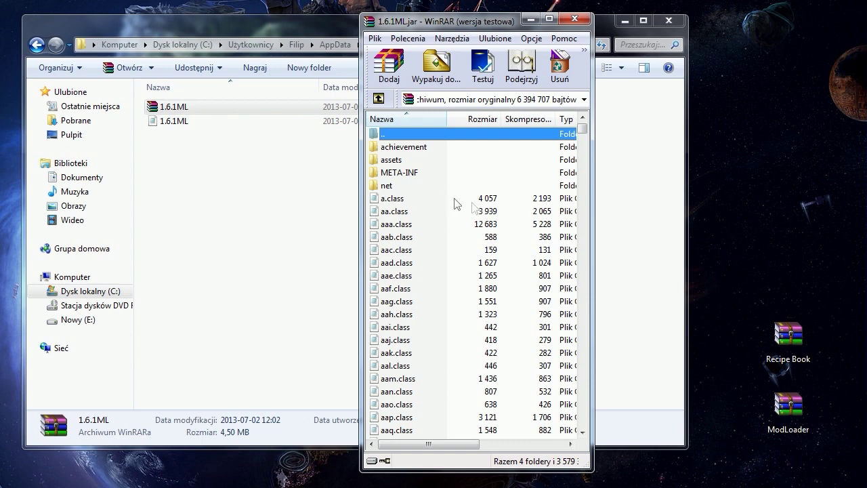
click(575, 197)
click(412, 172)
key(Delete)
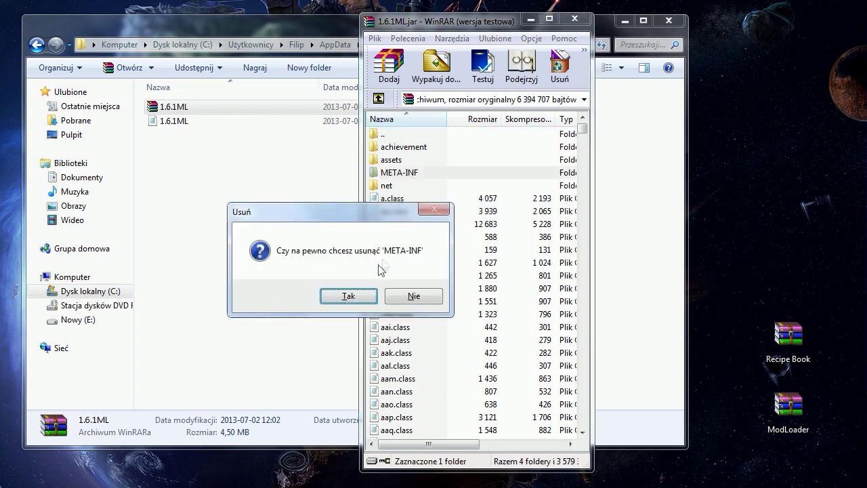
click(348, 296)
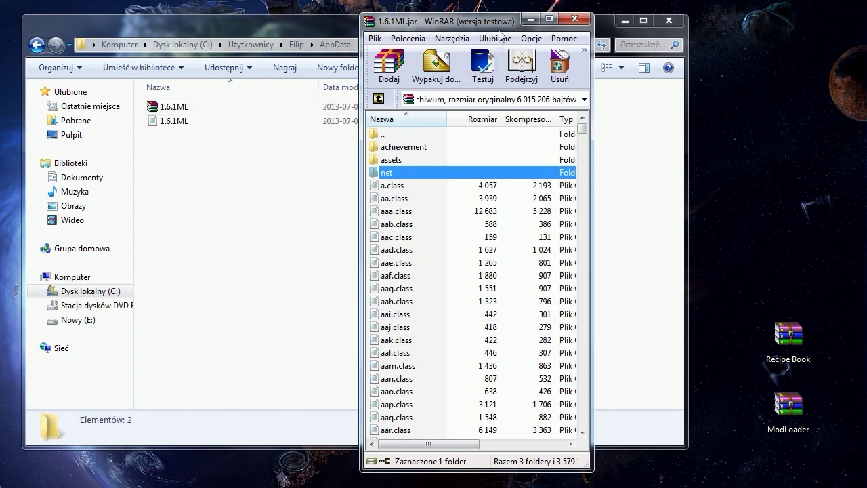
Step: Add all files from ModLoader.zip on the desktop to 1.6.1ML.jar with the default archive settings, and close both archives
drag(495, 25, 210, 22)
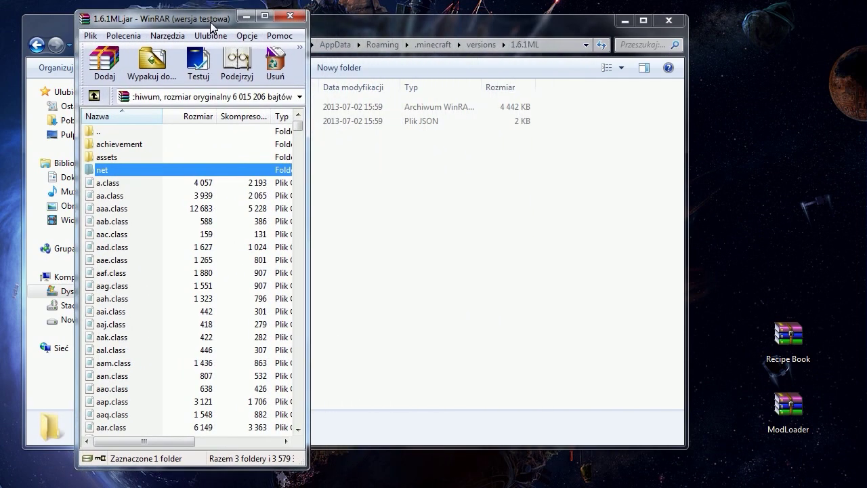
double_click(796, 411)
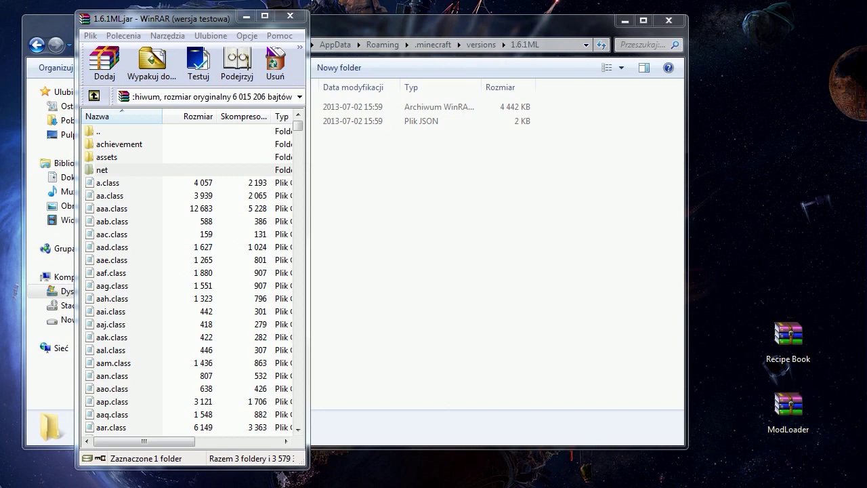
drag(91, 14, 708, 24)
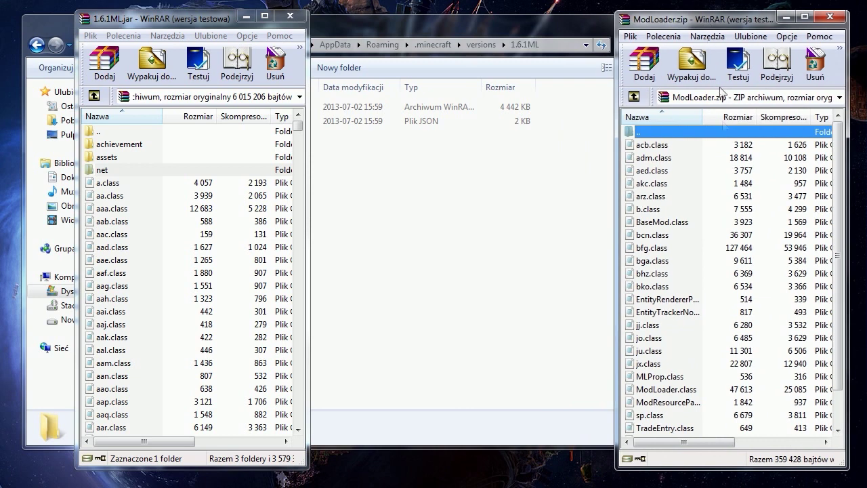
key(ctrl+a)
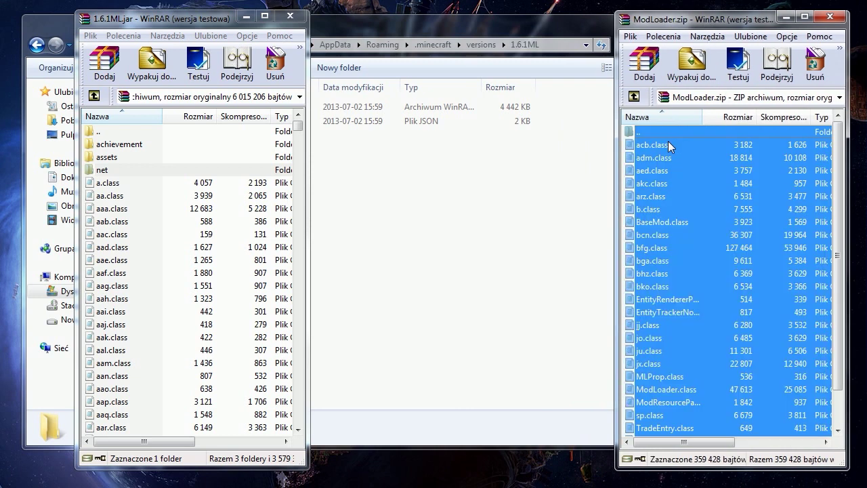
ctrl+click(664, 133)
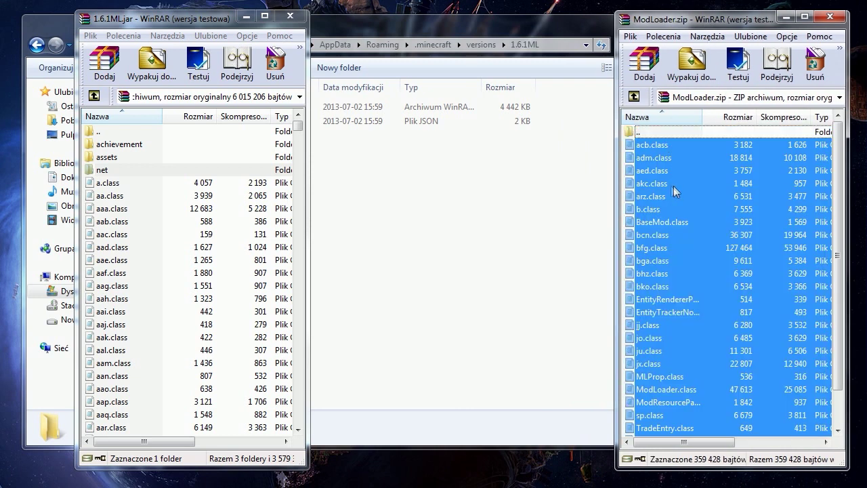
drag(665, 191, 230, 263)
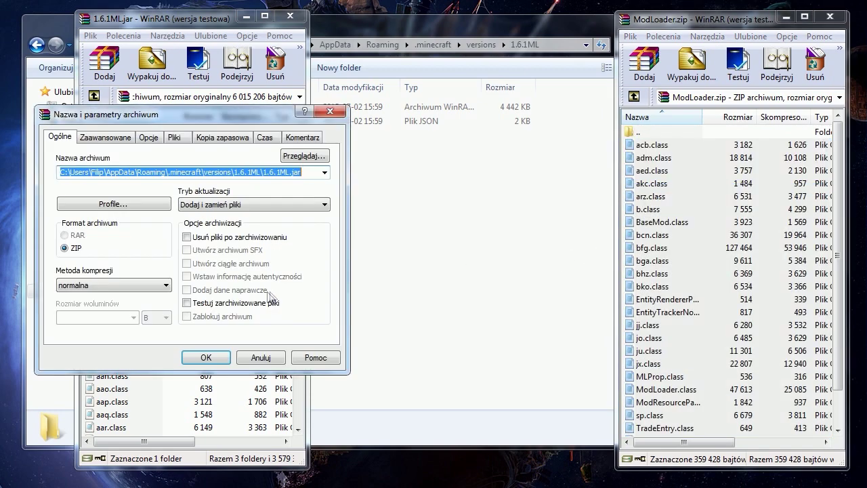
click(205, 358)
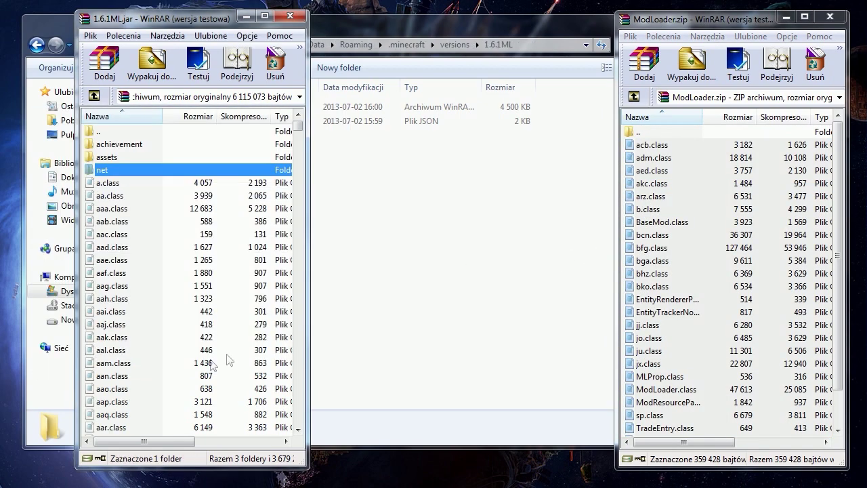
click(832, 19)
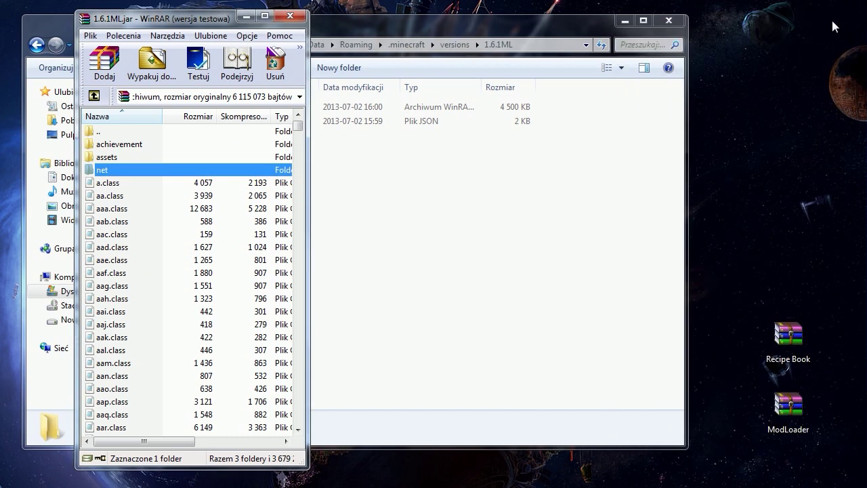
click(291, 17)
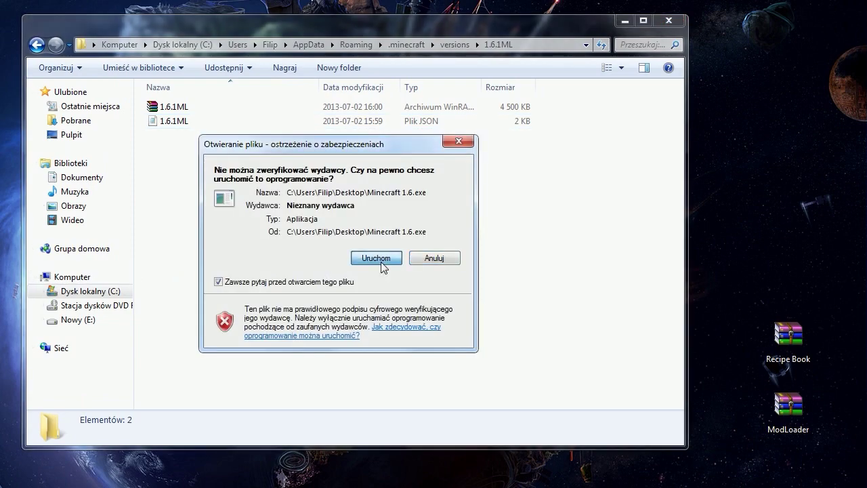
Step: Run Minecraft 1.6.exe, set the New Profile profile to use version release 1.6.1ML, and save the profile
click(375, 257)
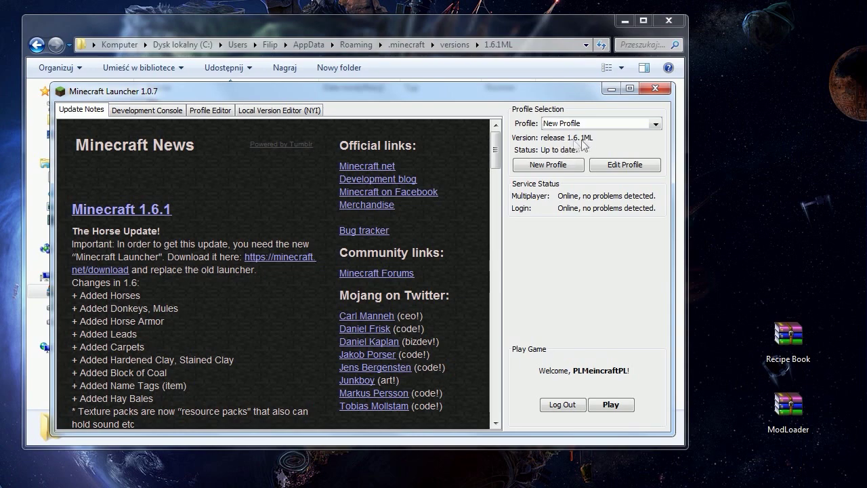
click(605, 168)
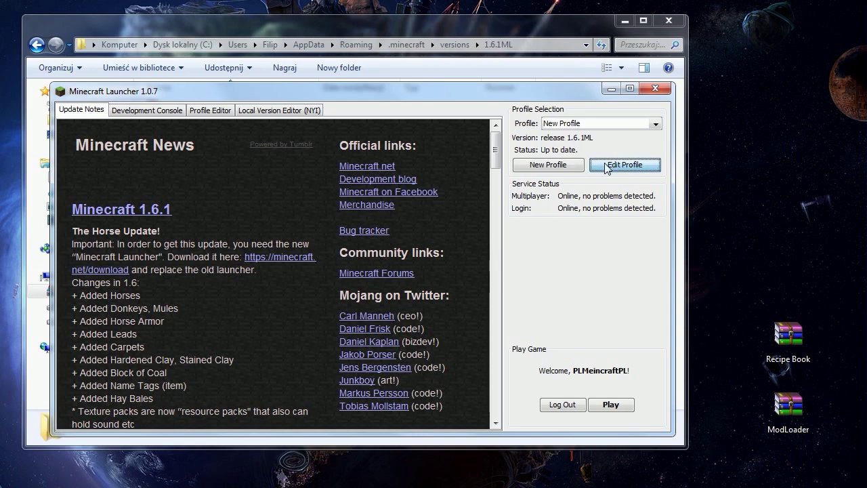
click(389, 252)
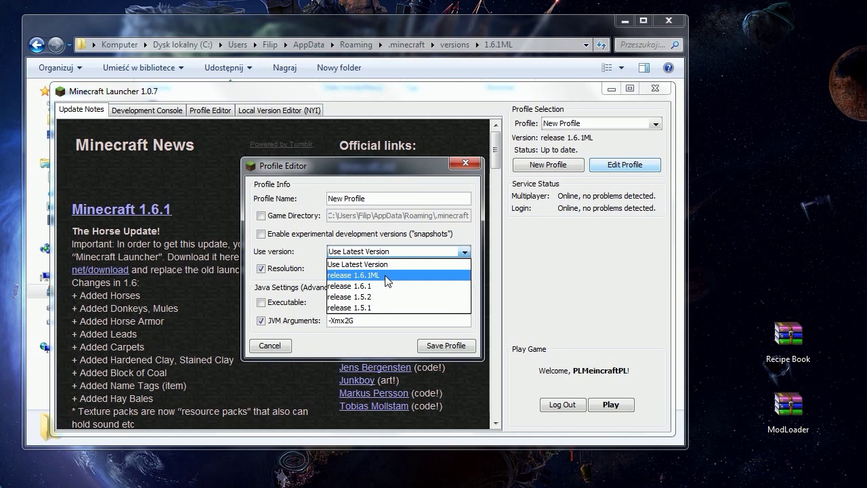
click(387, 275)
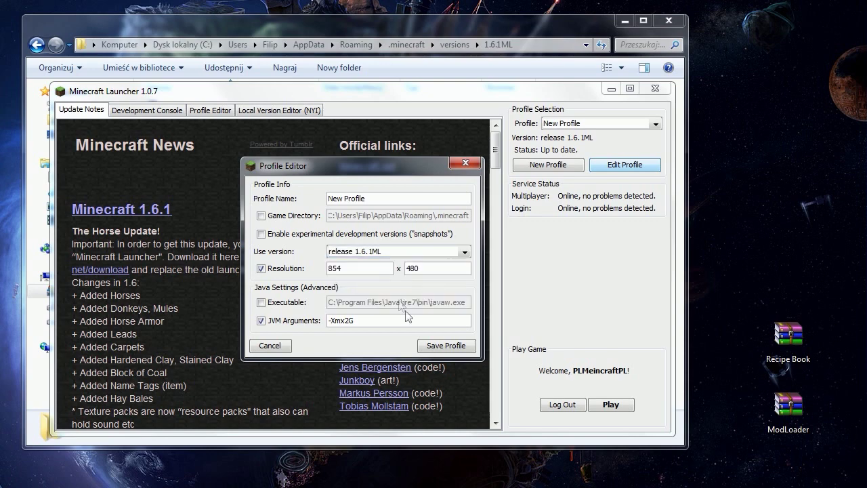
click(435, 347)
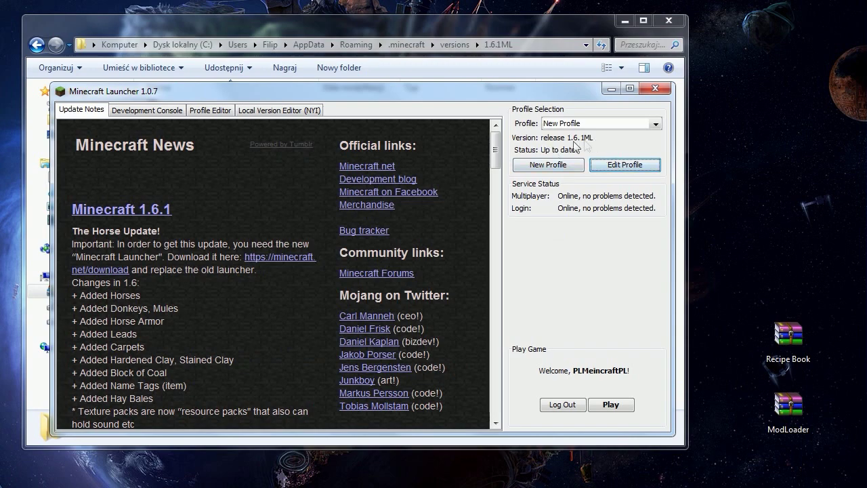
Step: Start the game once with the modified profile, then quit it from the title screen and minimise the launcher
click(598, 408)
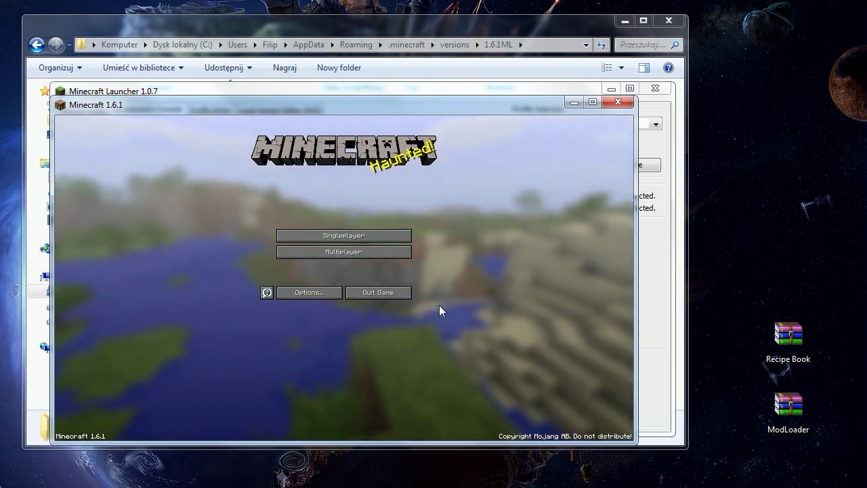
click(389, 293)
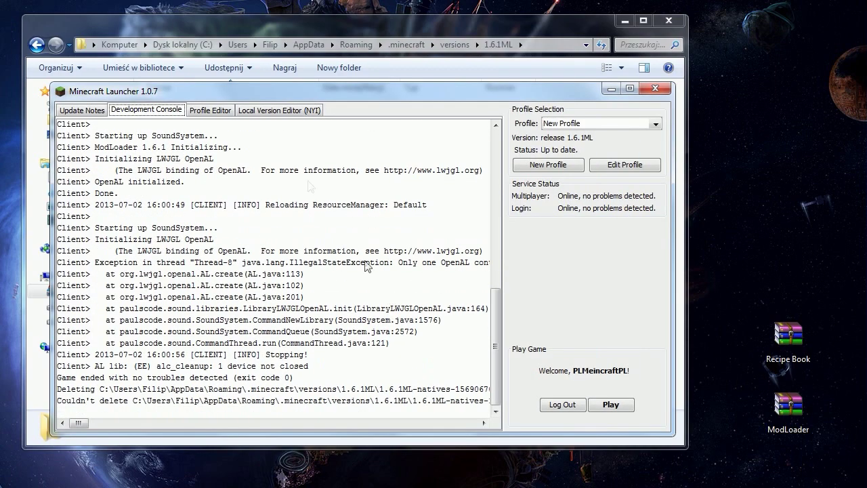
click(610, 90)
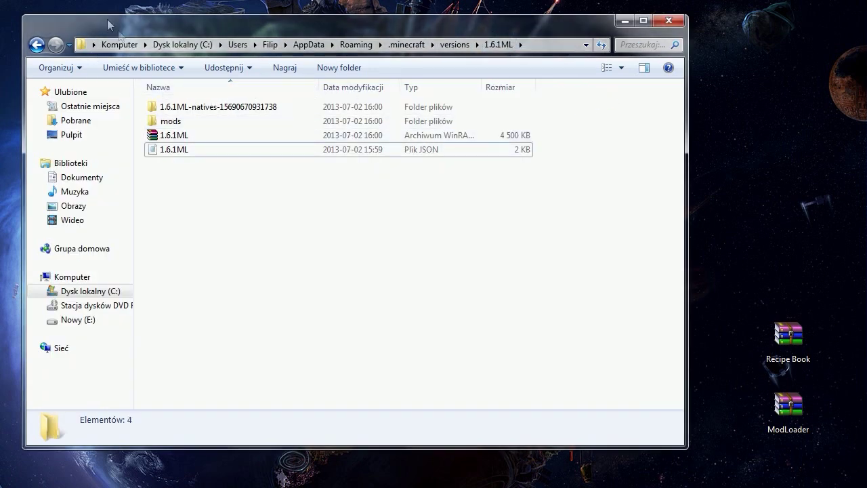
Step: Move the Recipe Book archive from the desktop into the mods folder inside 1.6.1ML, and return to the 1.6.1ML folder
click(37, 44)
double_click(168, 139)
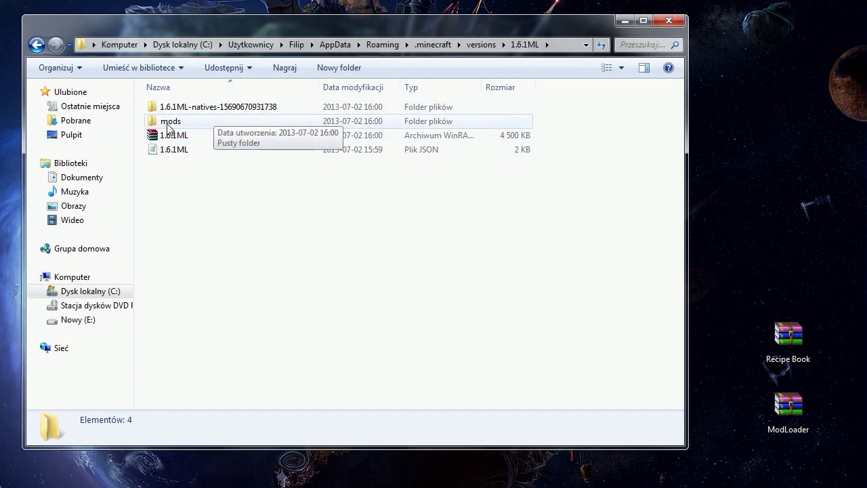
double_click(168, 123)
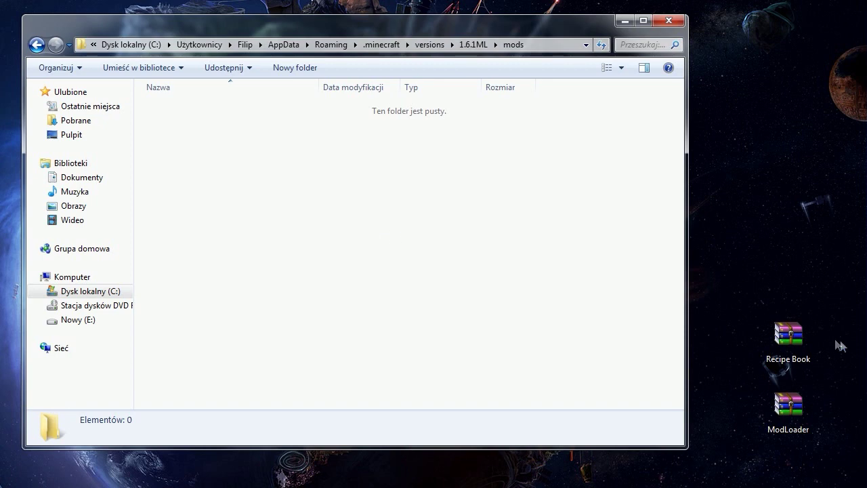
drag(790, 361, 210, 165)
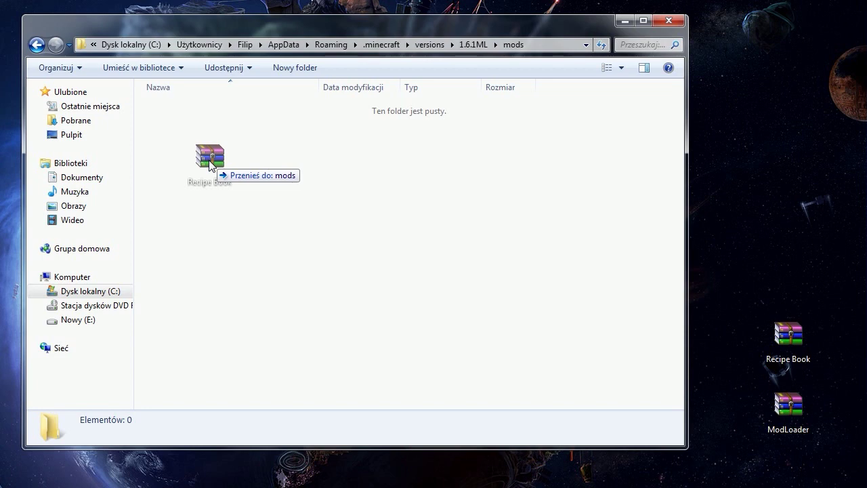
drag(210, 164, 210, 164)
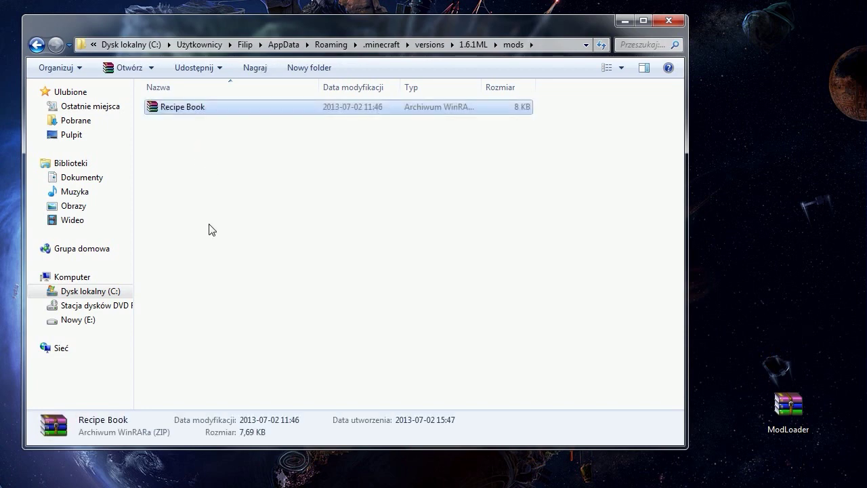
click(209, 230)
click(36, 46)
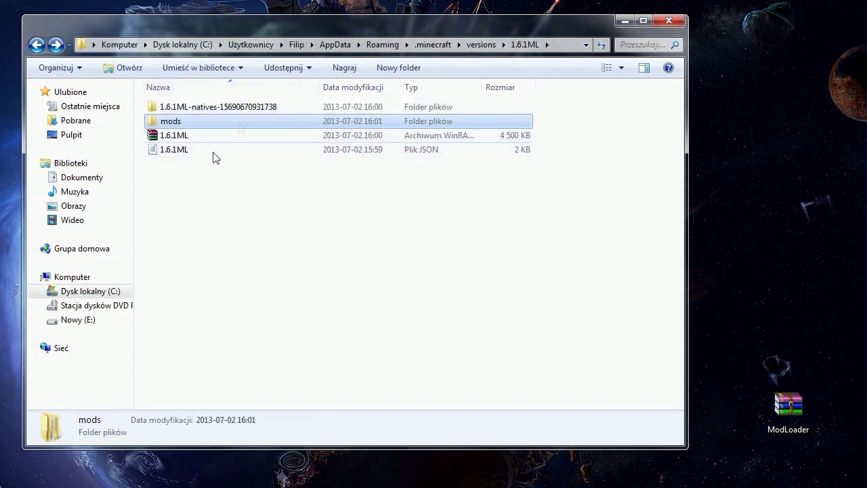
Step: Switch back to the Minecraft Launcher, start the game again and load the singleplayer world 1.6.1
key(alt+Tab)
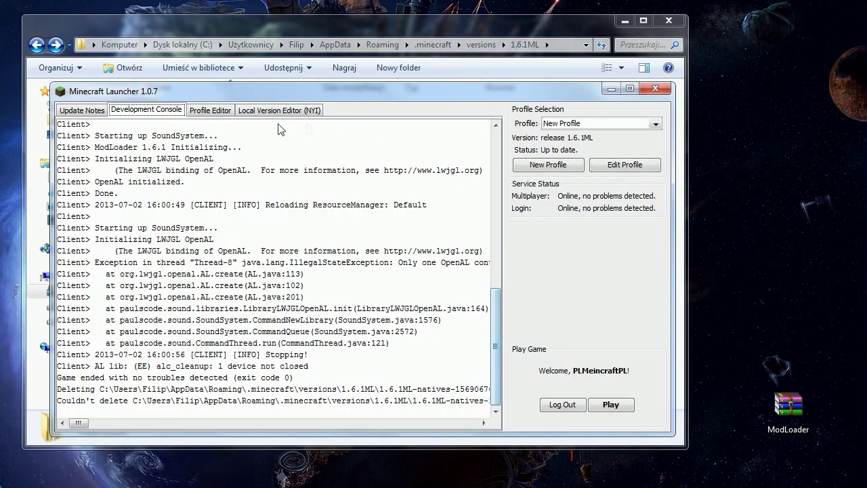
click(612, 405)
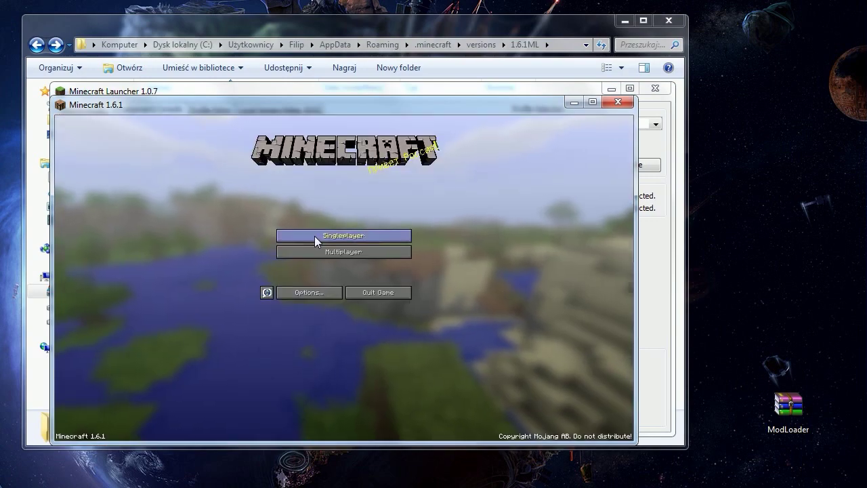
click(314, 236)
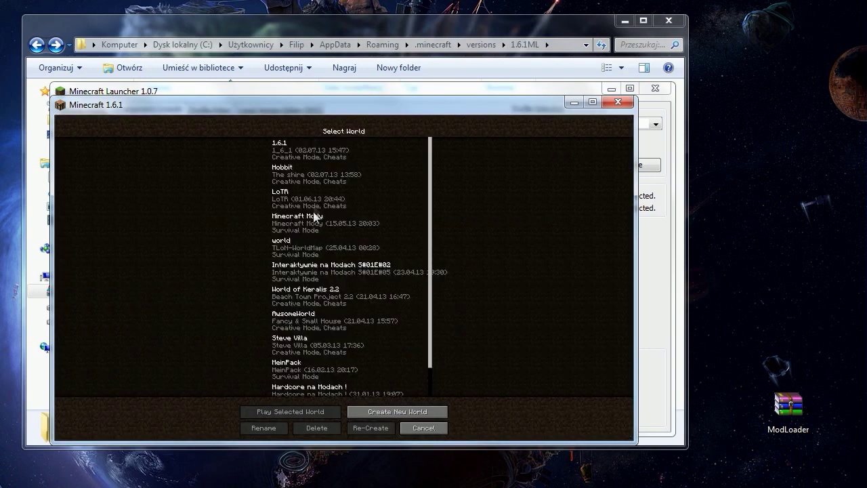
click(298, 149)
click(293, 409)
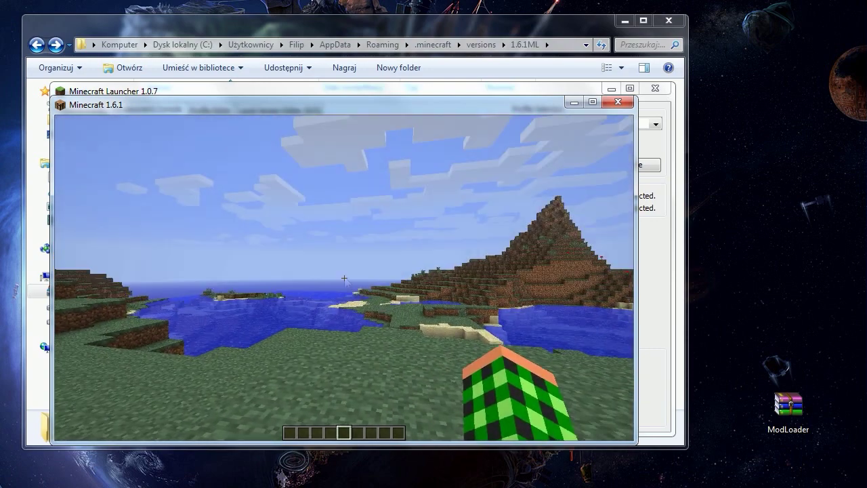
Step: Search the creative inventory for "rec" and place the Recipe Book in the first hotbar slot
key(e)
click(398, 222)
text(re)
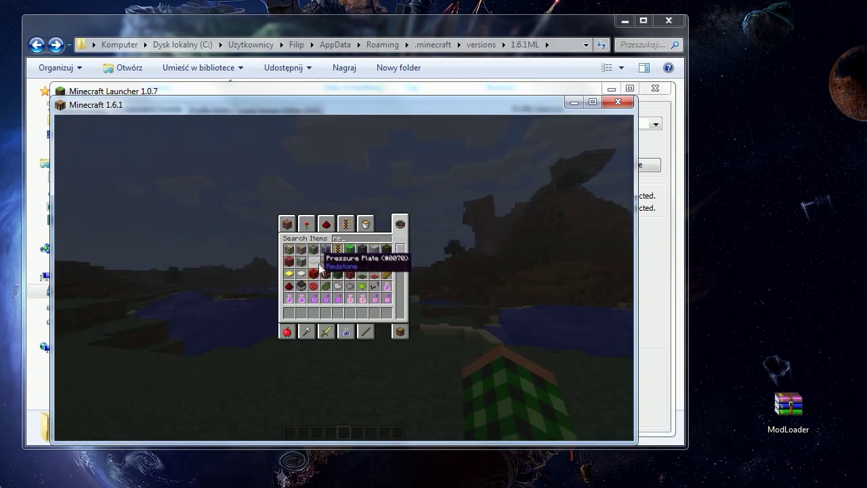
text(c)
click(288, 250)
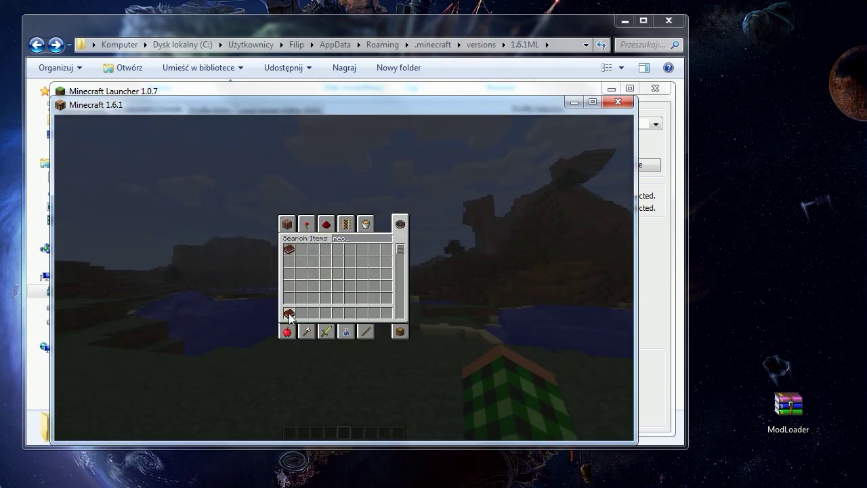
click(289, 313)
key(e)
Step: Open the Recipe Book from the first hotbar slot, page through its crafting recipes and close it
key(1)
right_click(344, 277)
right_click(409, 264)
right_click(409, 264)
right_click(409, 264)
right_click(410, 264)
right_click(409, 264)
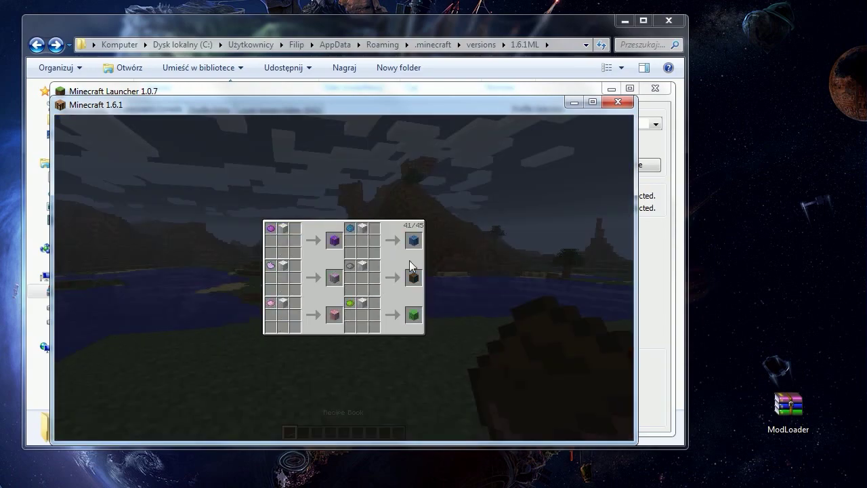
key(Escape)
Step: Change to the front-facing third-person view of the character and select the second hotbar slot
key(F5)
key(F5)
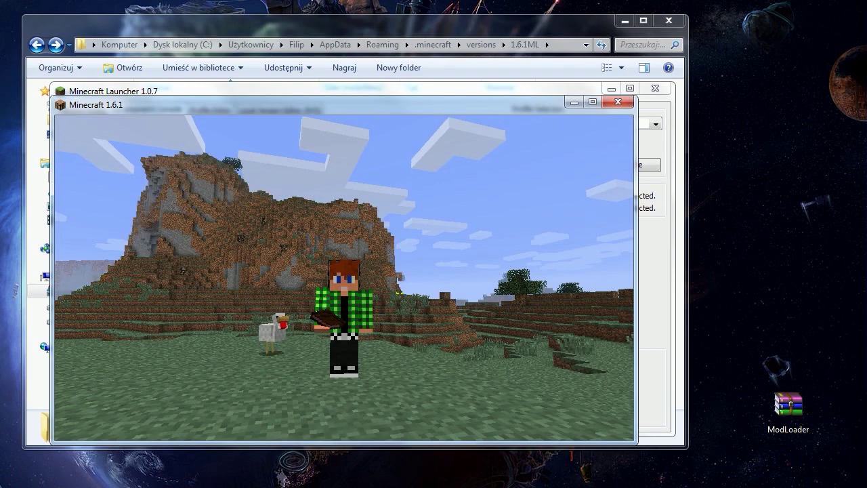
key(2)
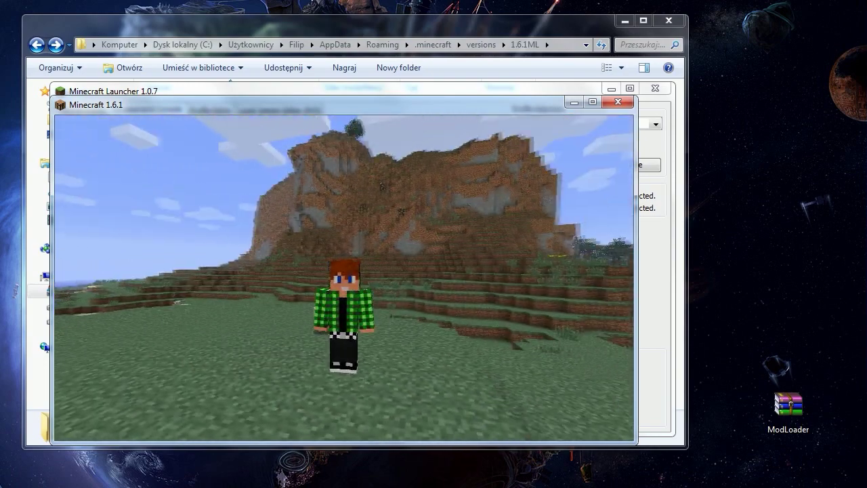